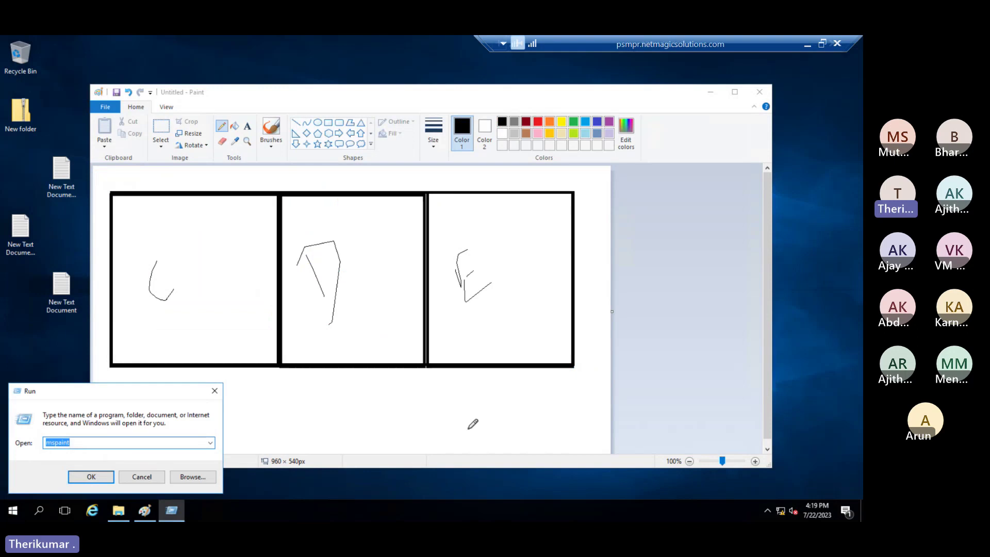
Launch compmgmt.msc and show Disk Management in a maximized window
{"action": "type", "text": "compmgmt.msc"}
{"action": "key", "text": "Return"}
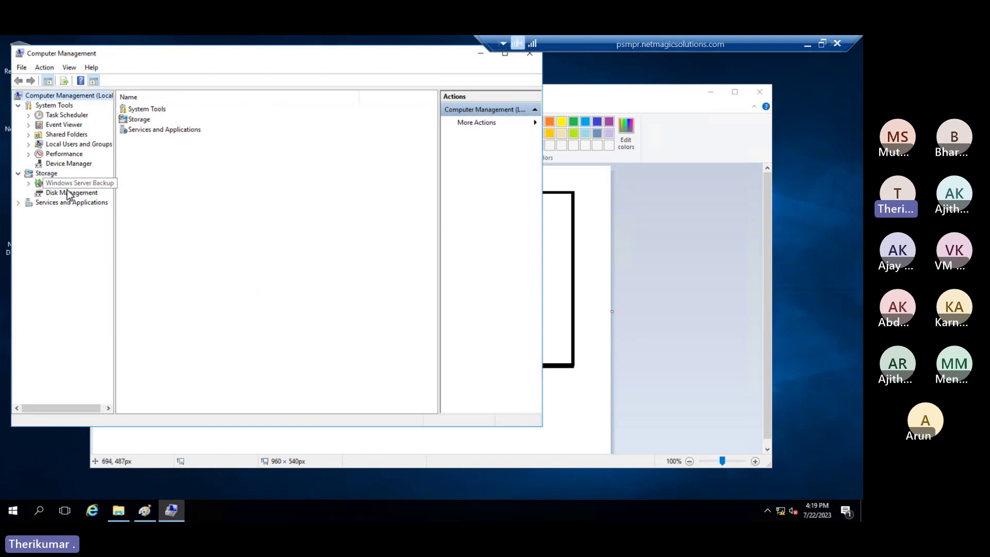
{"action": "left_click", "coordinate": [71, 192]}
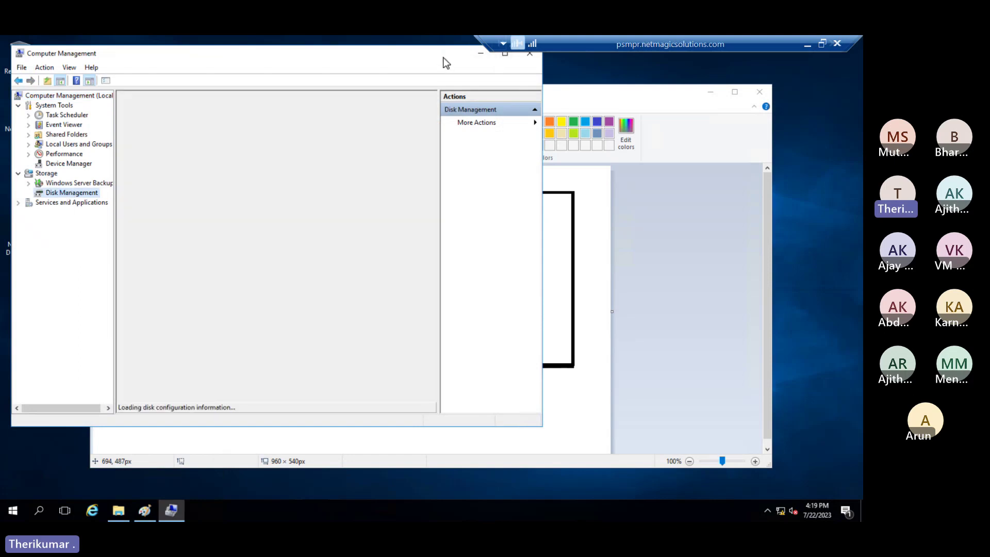
{"action": "left_click", "coordinate": [506, 54]}
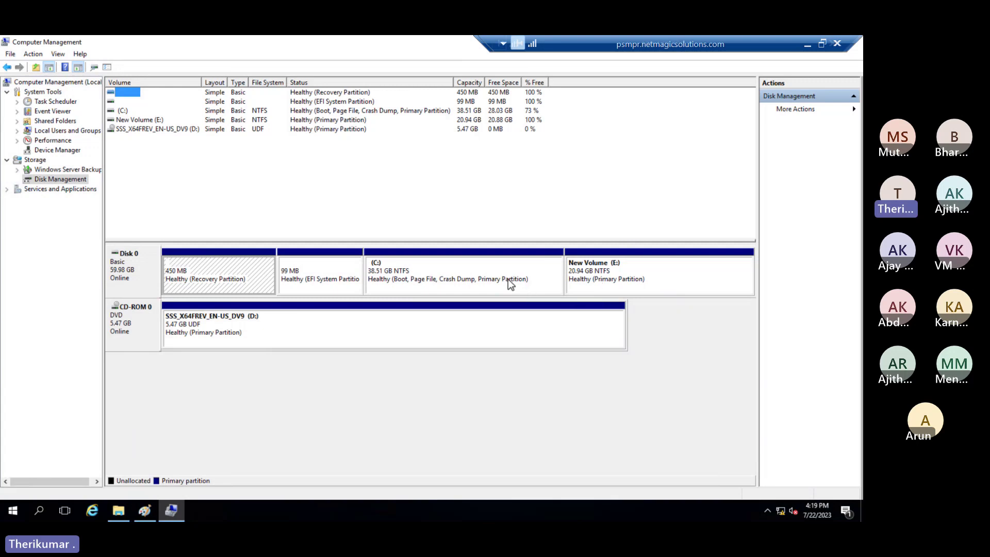
Shrink the C: volume by 10000 MB
{"action": "right_click", "coordinate": [490, 272]}
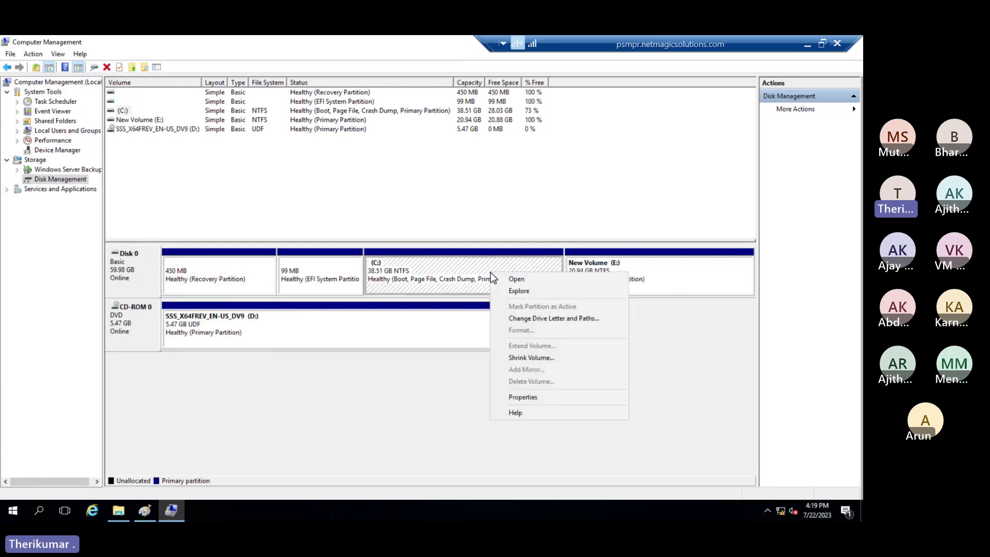
{"action": "left_click", "coordinate": [591, 357]}
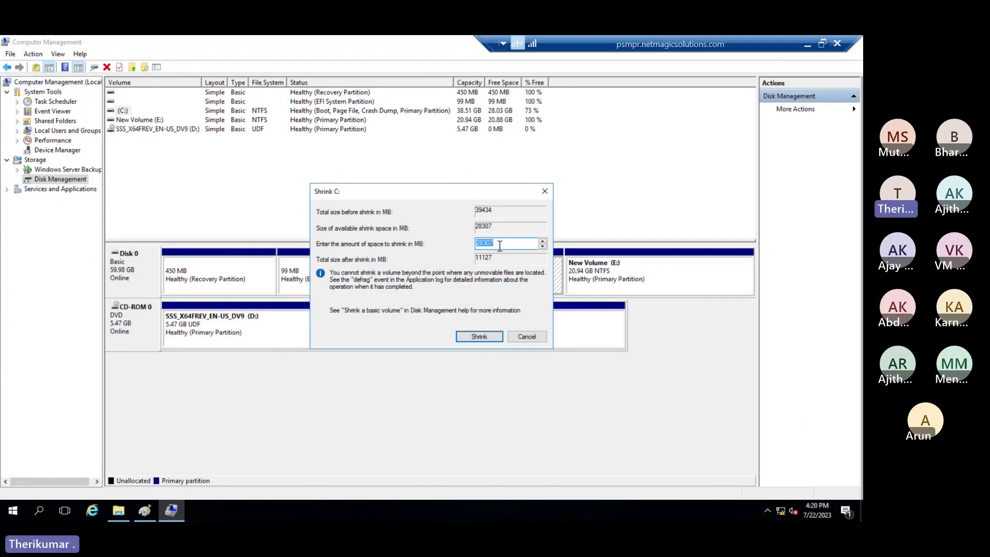
{"action": "key", "text": "BackSpace"}
{"action": "type", "text": "10000"}
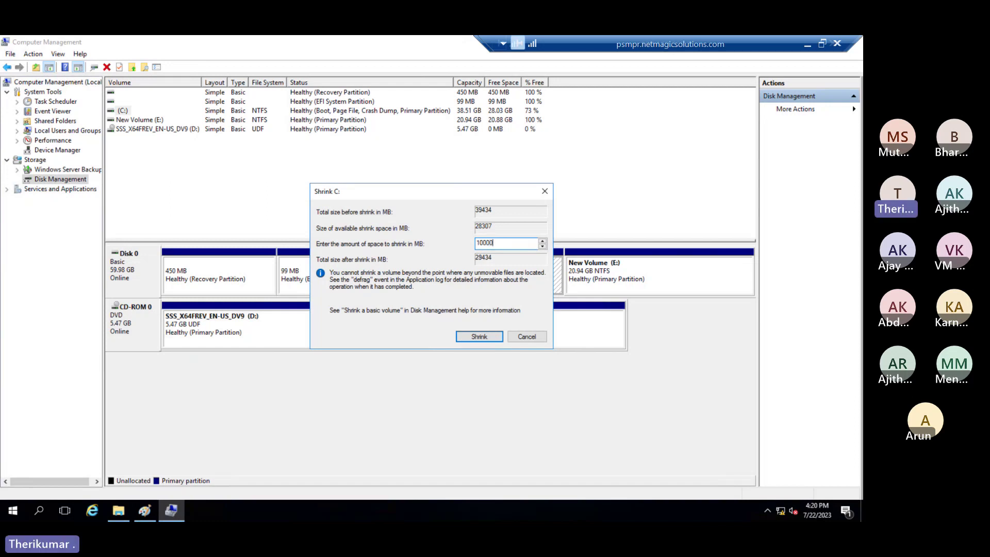
{"action": "left_click", "coordinate": [490, 338]}
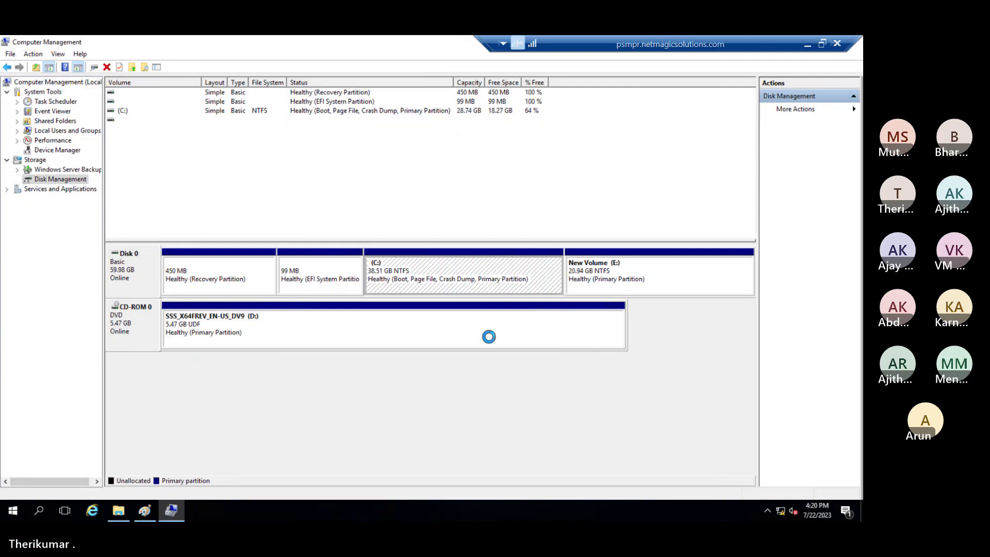
Set up a new simple volume on Disk 0's unallocated space, using the full size, drive letter F and default format settings
{"action": "right_click", "coordinate": [504, 287]}
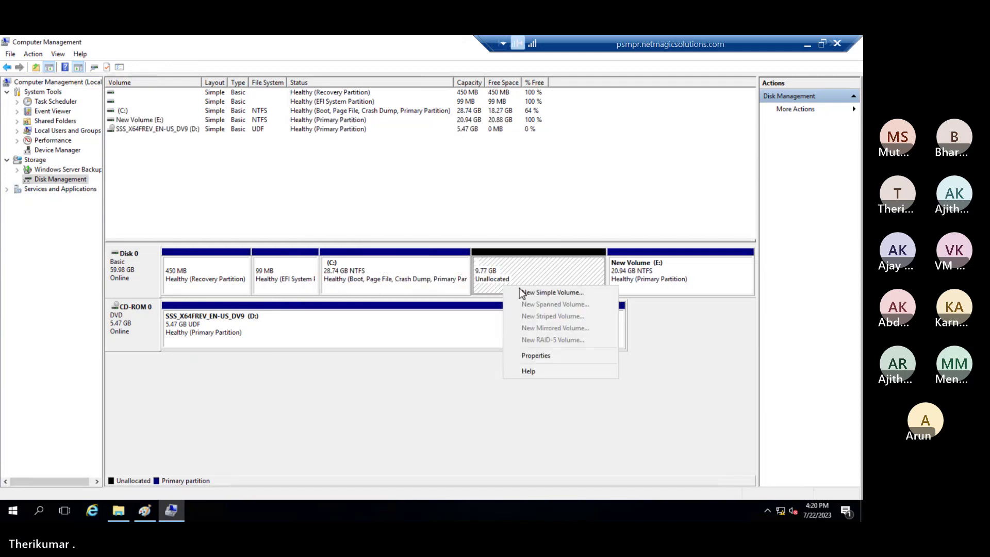
{"action": "left_click", "coordinate": [525, 292]}
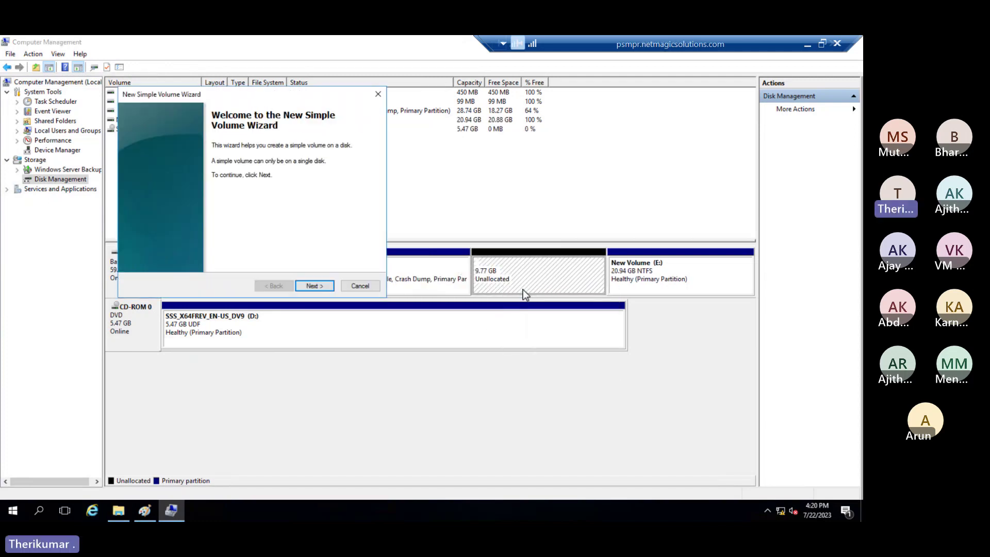
{"action": "left_click", "coordinate": [319, 285]}
{"action": "left_click", "coordinate": [320, 286]}
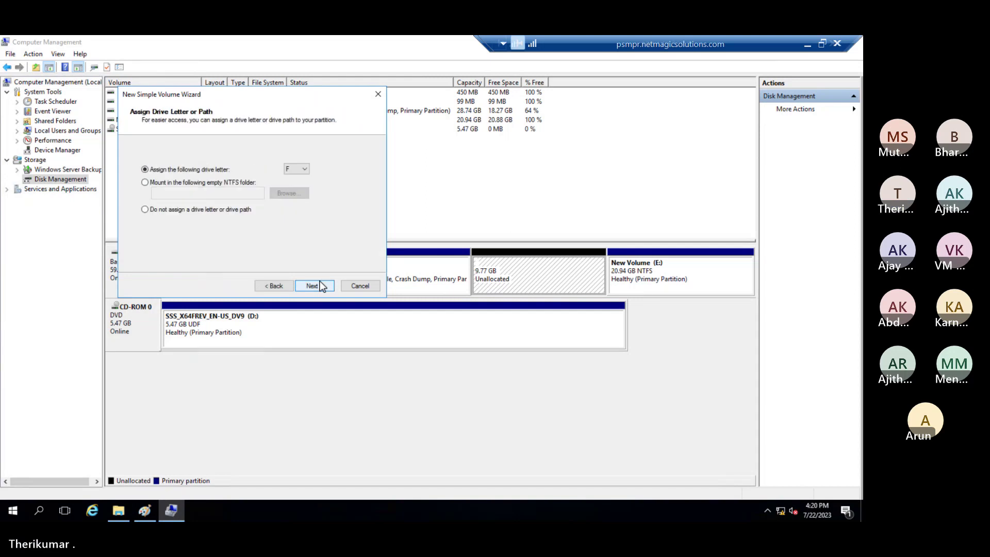
{"action": "left_click", "coordinate": [321, 286]}
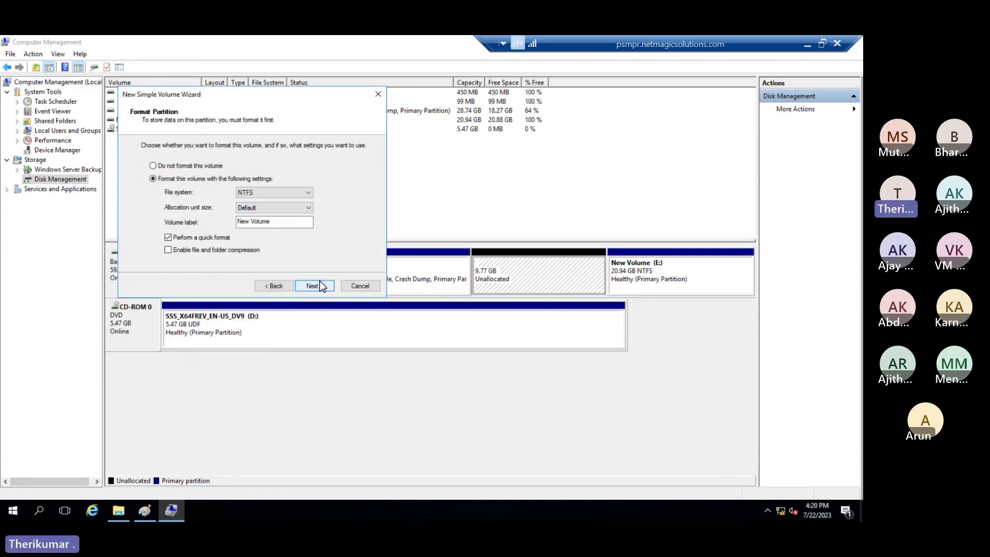
{"action": "left_click", "coordinate": [320, 287]}
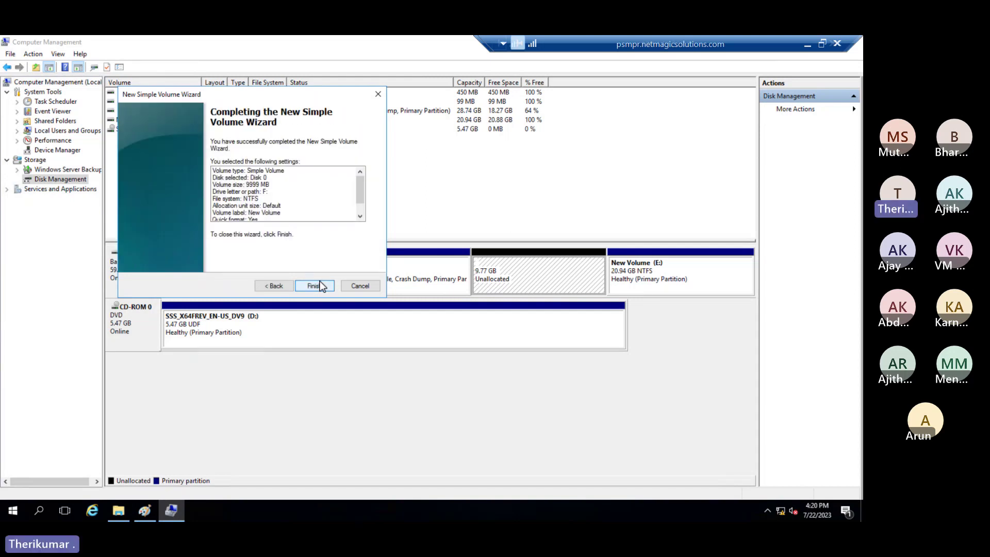
Go back to the volume's format settings, keep NTFS as the file system, and finish creating the volume
{"action": "left_click", "coordinate": [274, 286]}
{"action": "left_click", "coordinate": [280, 207]}
{"action": "left_click", "coordinate": [283, 212]}
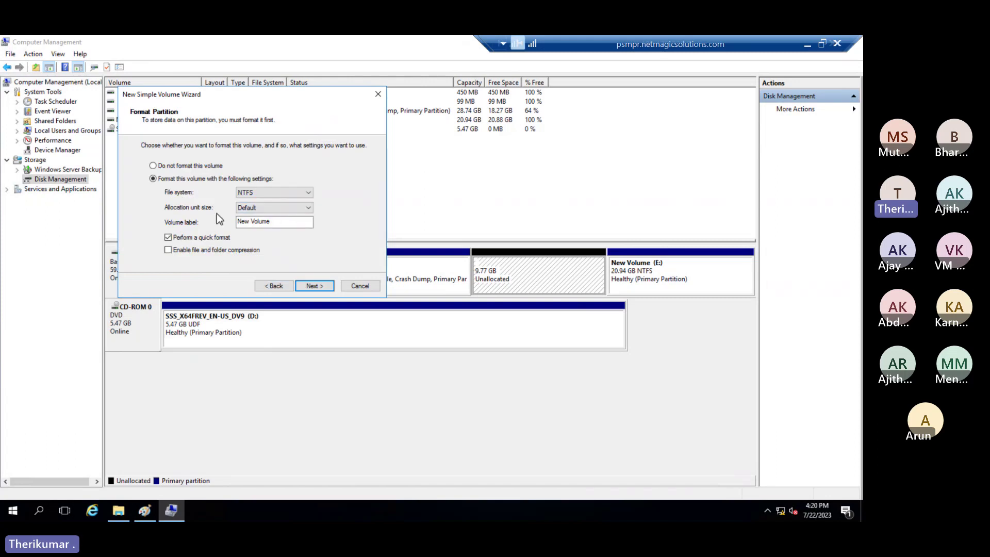
{"action": "left_click", "coordinate": [272, 197]}
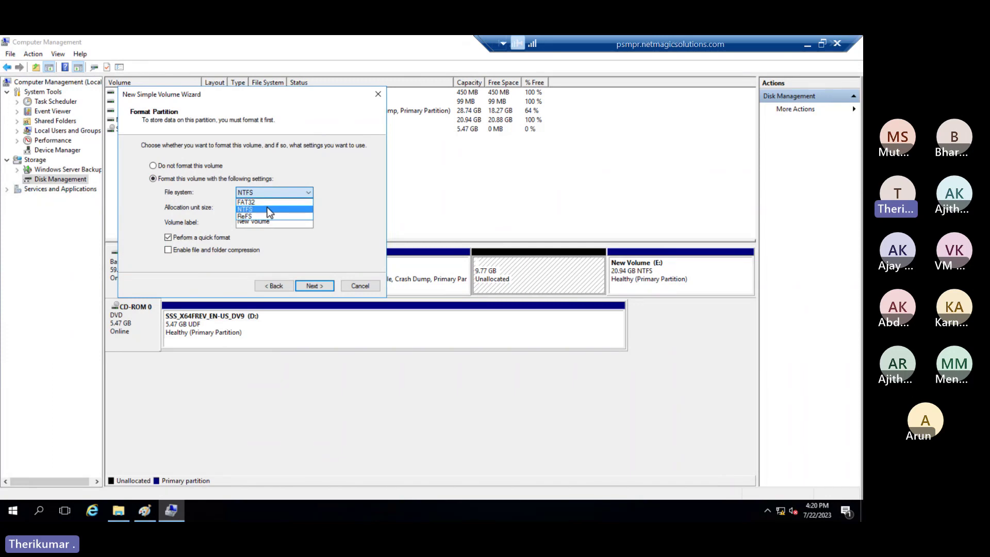
{"action": "left_click", "coordinate": [268, 212]}
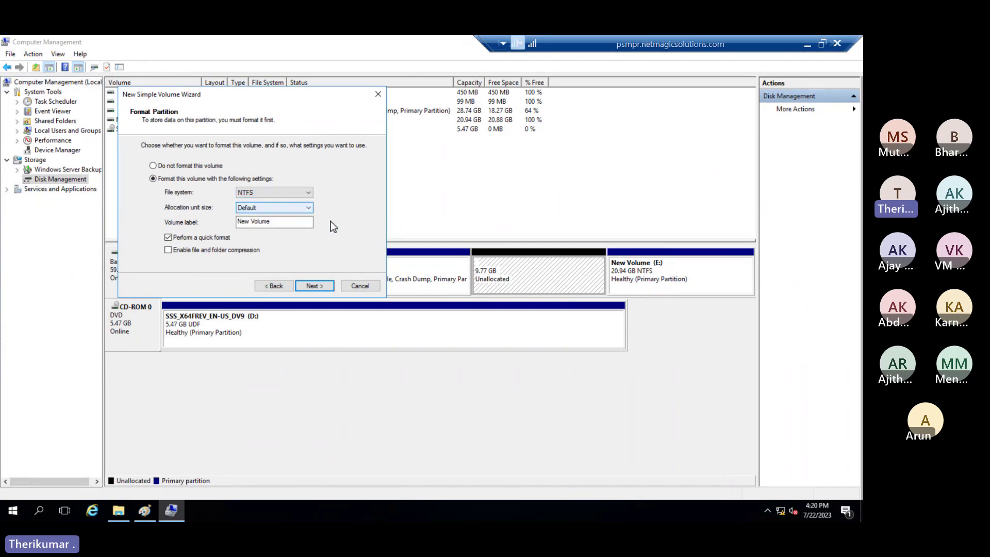
{"action": "left_click", "coordinate": [311, 286]}
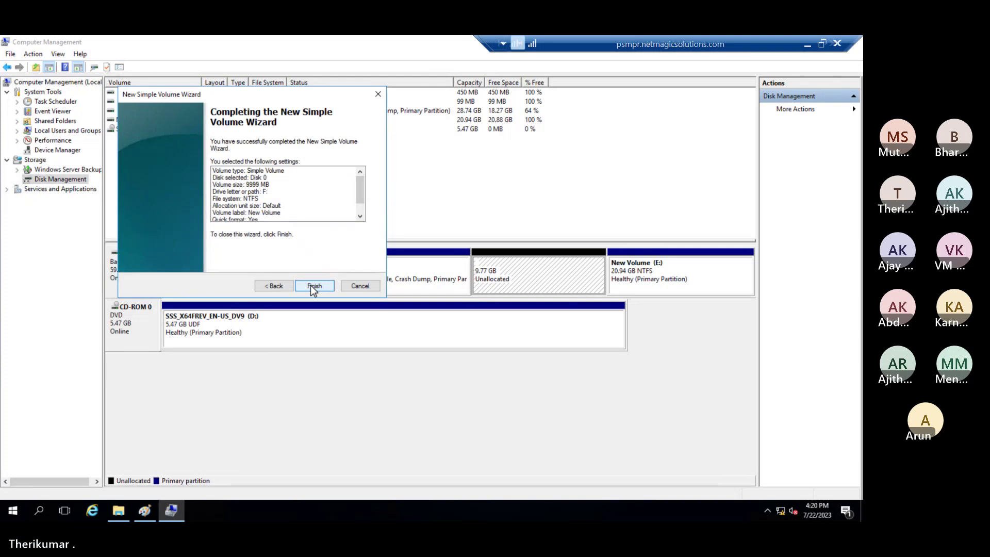
{"action": "left_click", "coordinate": [311, 285]}
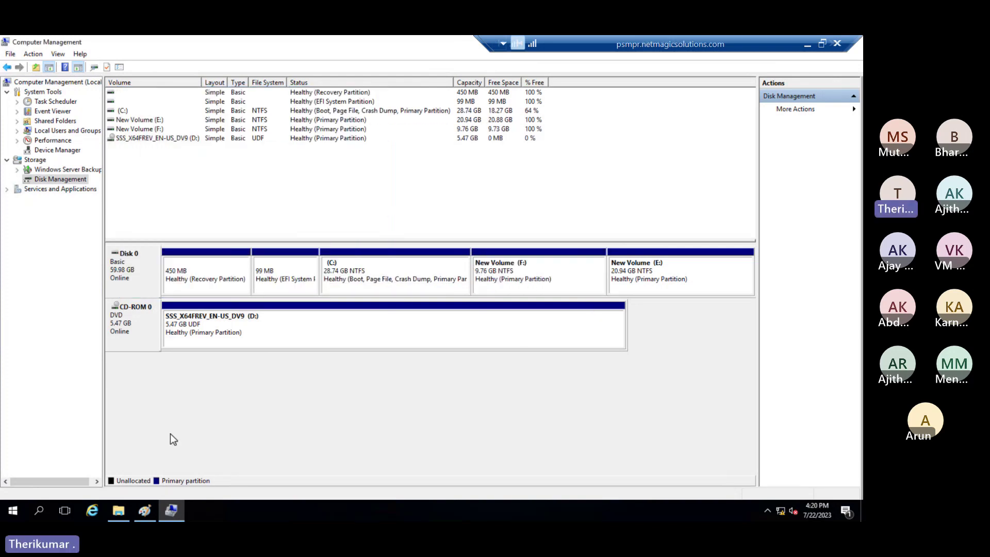
Check the drives listed under This PC in File Explorer, then minimize that window
{"action": "mouse_move", "coordinate": [119, 510]}
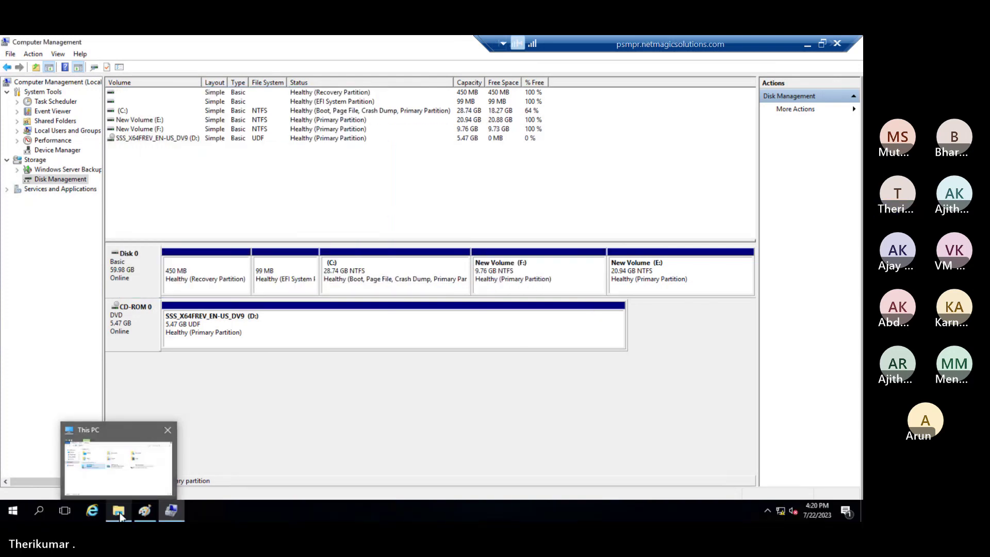
{"action": "left_click", "coordinate": [135, 446]}
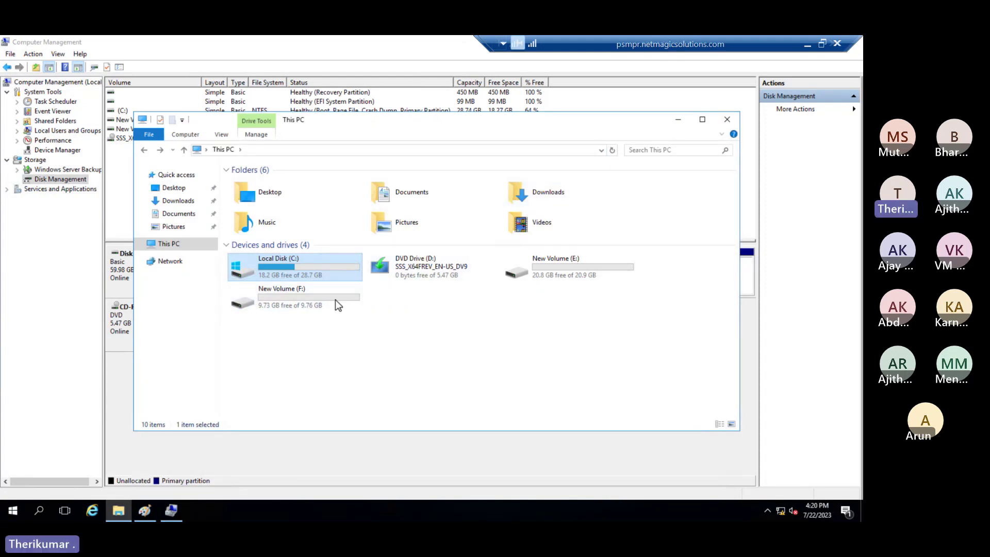
{"action": "left_click", "coordinate": [678, 119]}
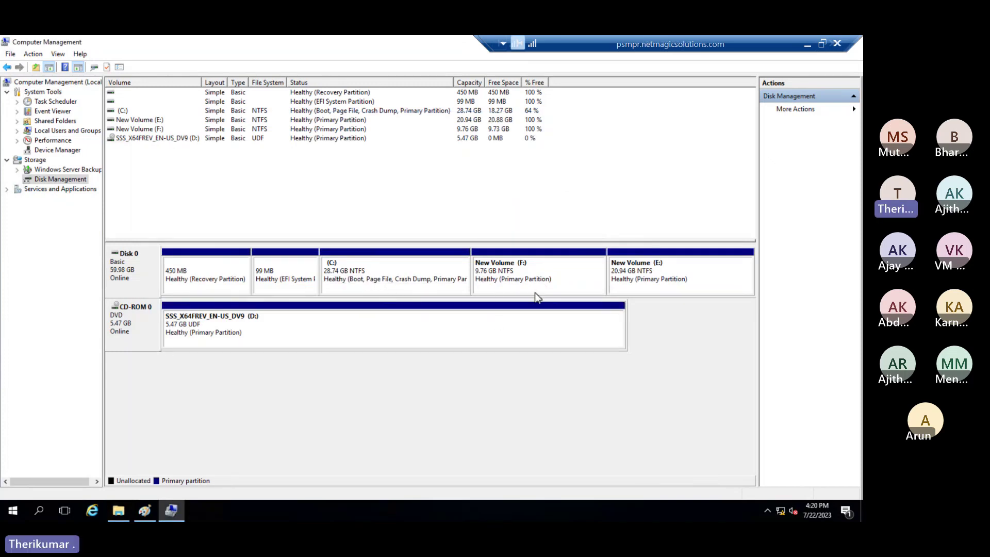
{"action": "right_click", "coordinate": [669, 271]}
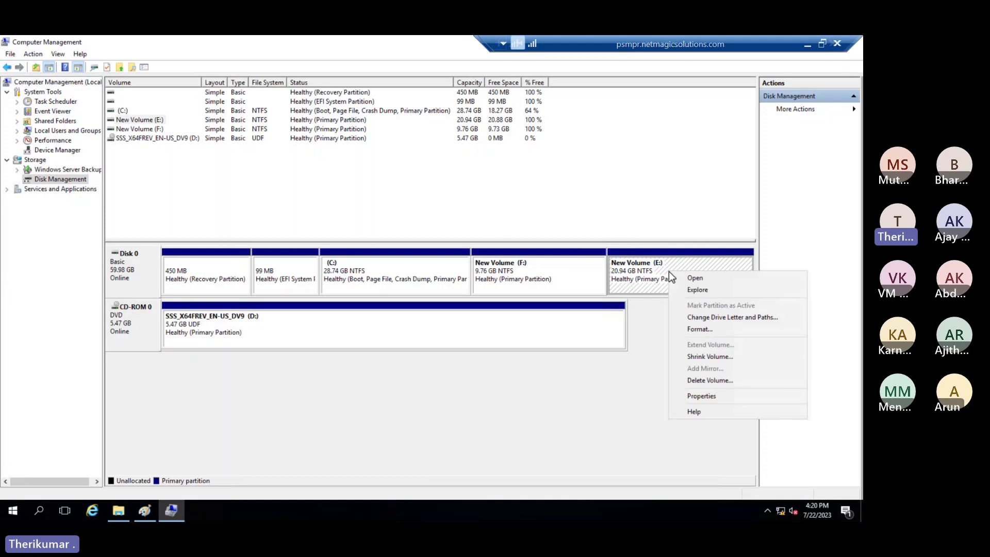
{"action": "left_click", "coordinate": [719, 359]}
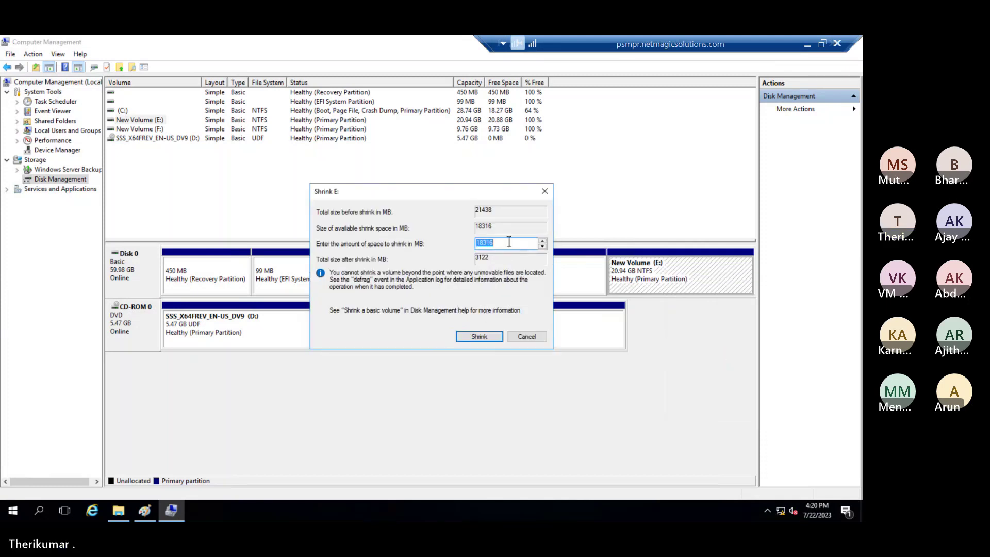
{"action": "key", "text": "BackSpace"}
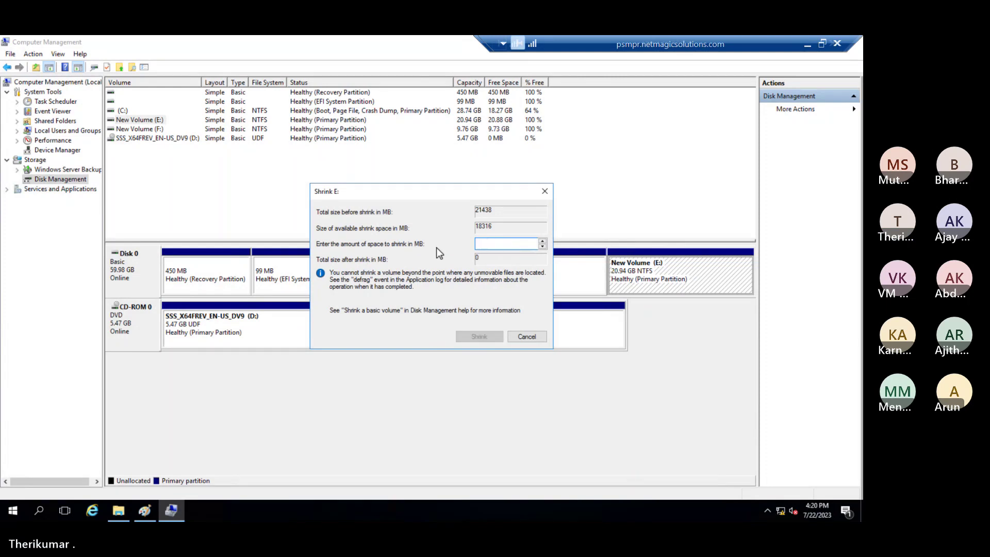
{"action": "type", "text": "5"}
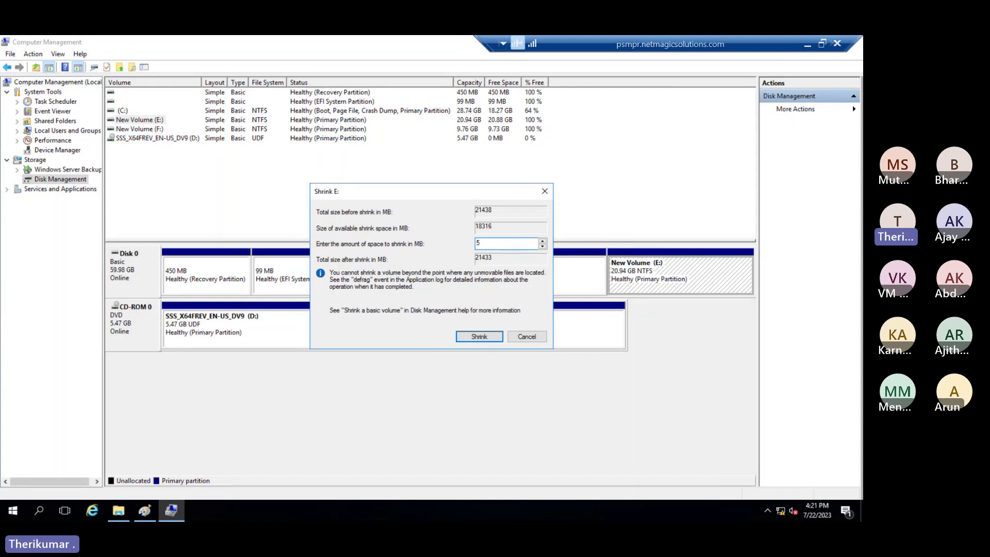
{"action": "left_click", "coordinate": [531, 336]}
Shrink the E: volume by 5000 MB
{"action": "right_click", "coordinate": [648, 274]}
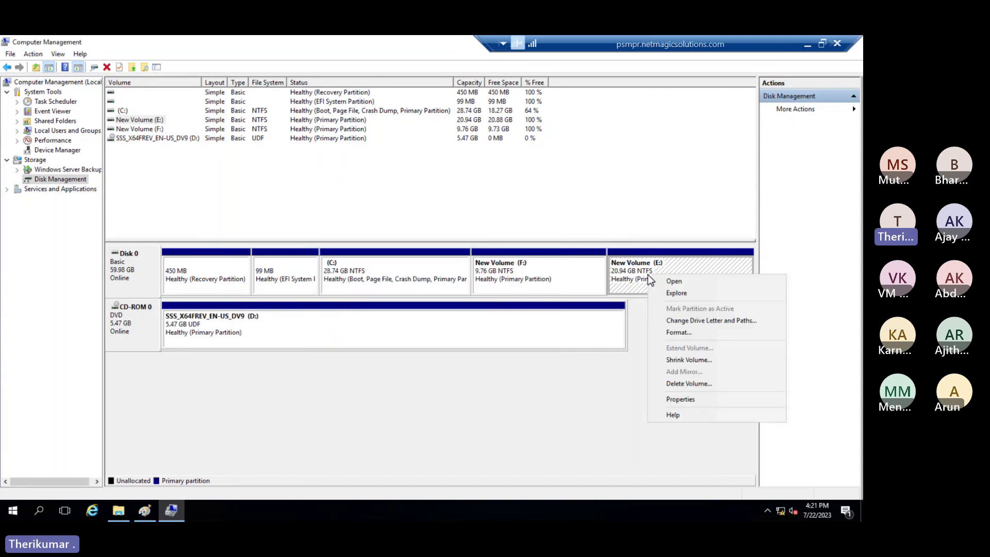
{"action": "left_click", "coordinate": [694, 361]}
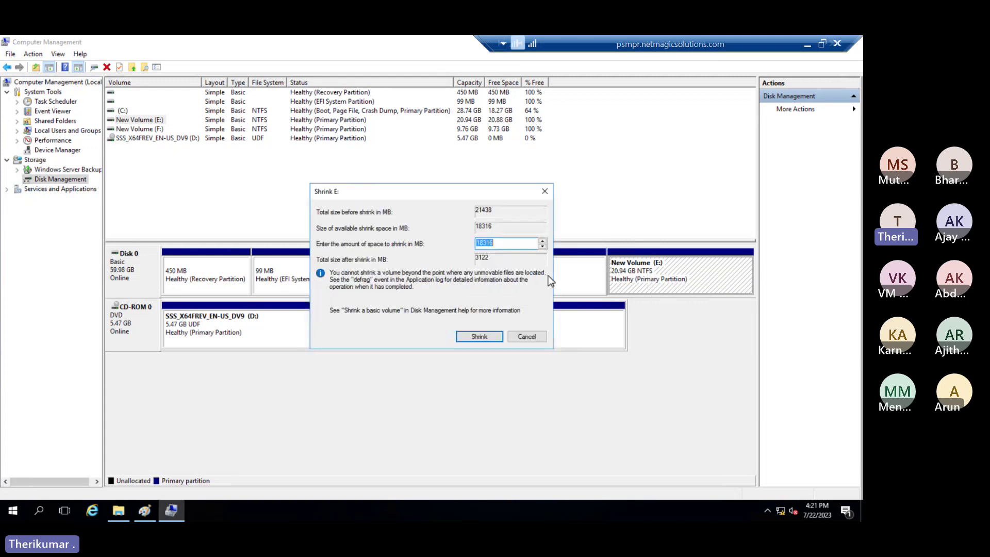
{"action": "type", "text": "50000"}
{"action": "key", "text": "BackSpace"}
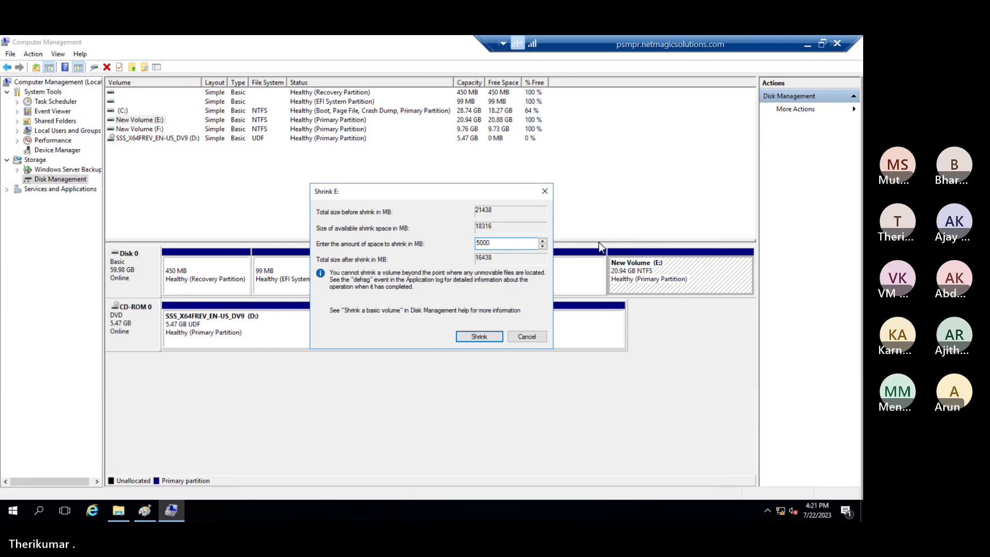
{"action": "left_click", "coordinate": [499, 342]}
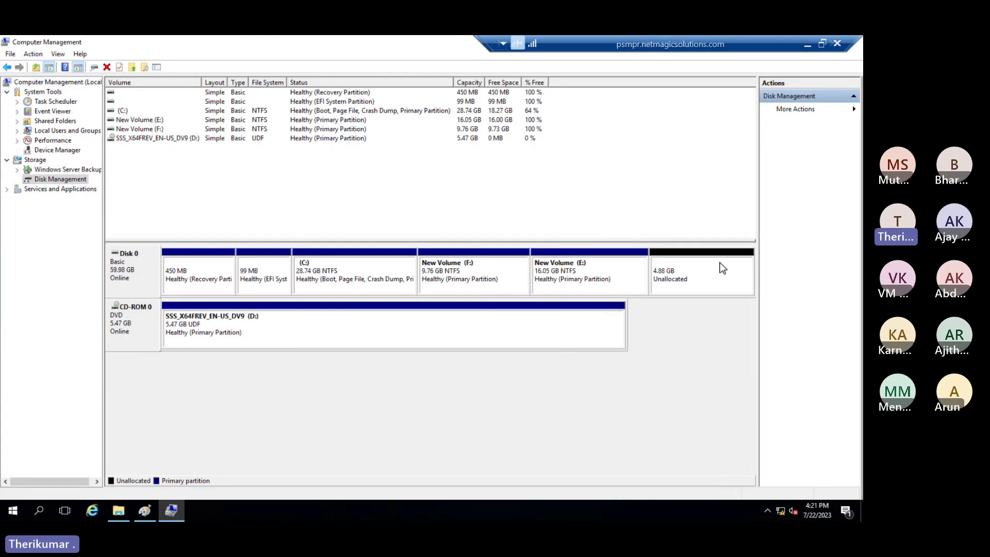
Check the Teams meeting window, minimize it, and return to the remote desktop session showing Disk Management
{"action": "mouse_move", "coordinate": [450, 506]}
{"action": "left_click", "coordinate": [453, 333]}
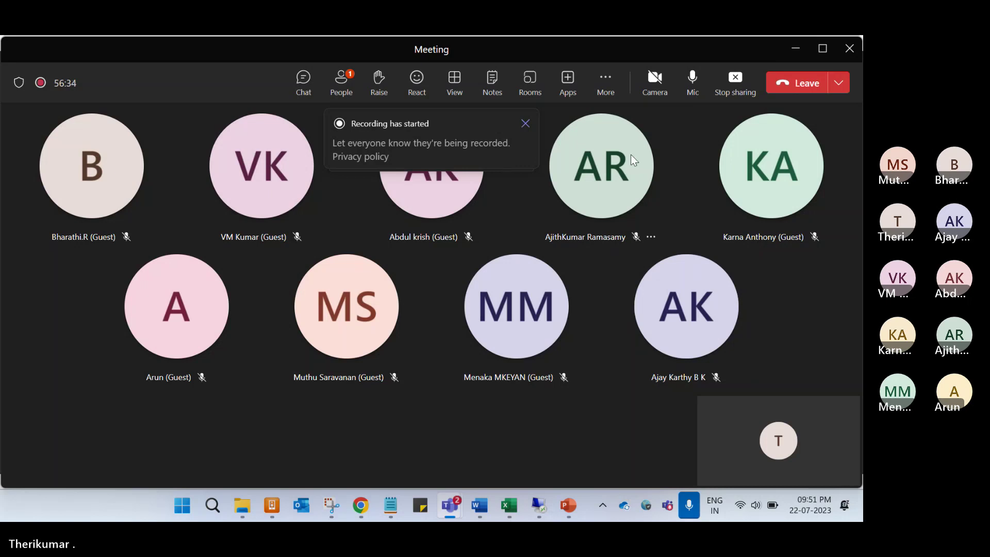
{"action": "left_click", "coordinate": [489, 166]}
{"action": "left_click", "coordinate": [795, 48]}
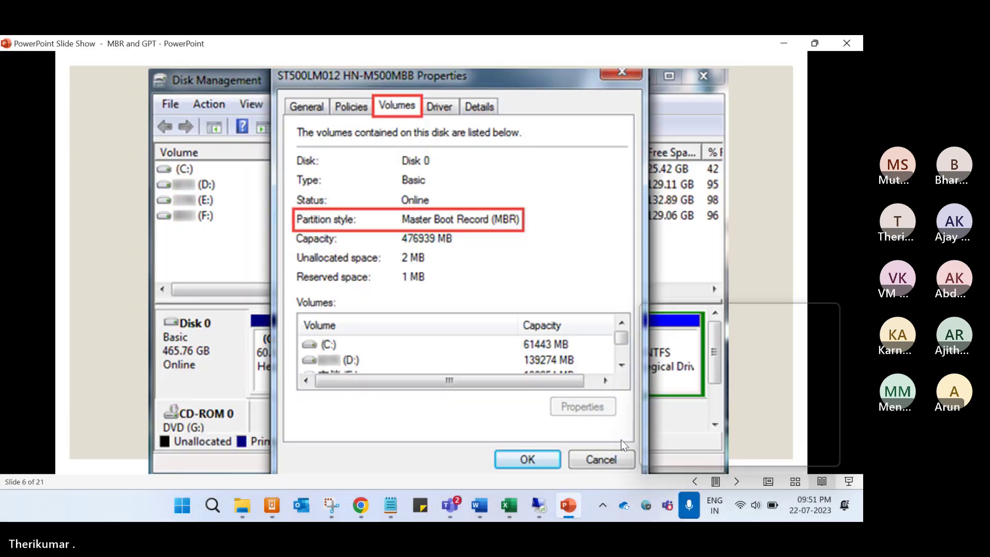
{"action": "left_click", "coordinate": [552, 505]}
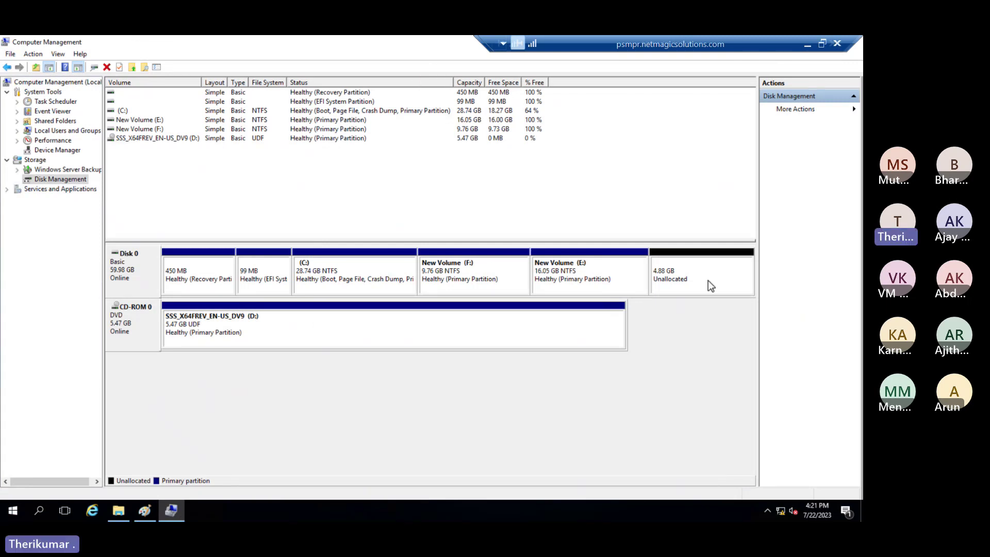
Create a 5000 MB NTFS simple volume with drive letter G on the unallocated space after E:
{"action": "right_click", "coordinate": [690, 266]}
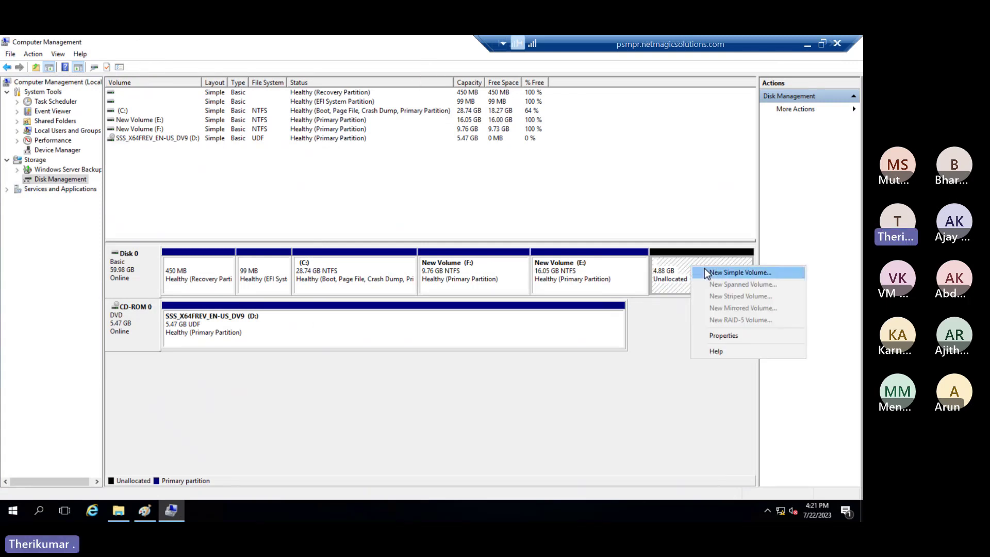
{"action": "left_click", "coordinate": [705, 272]}
{"action": "left_click", "coordinate": [315, 285]}
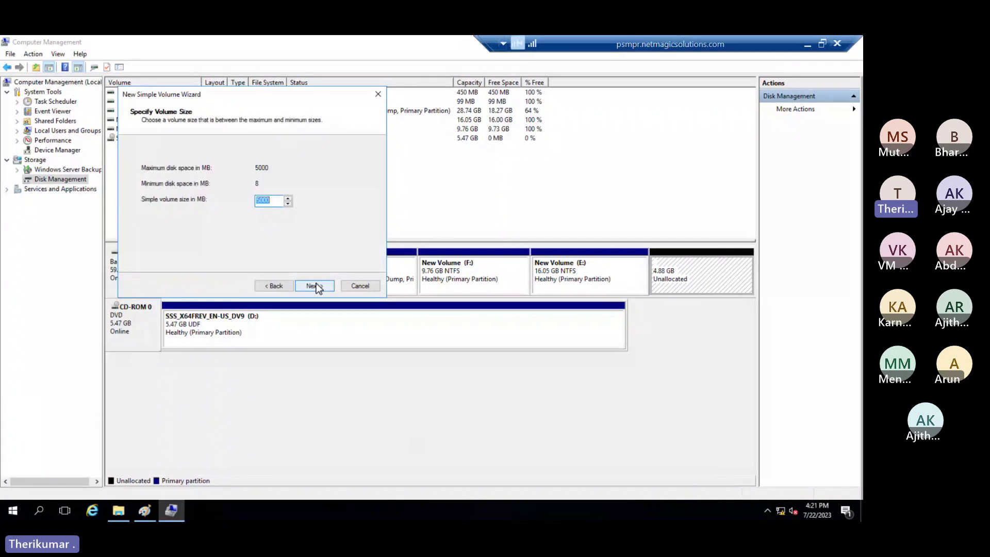
{"action": "left_click", "coordinate": [315, 285]}
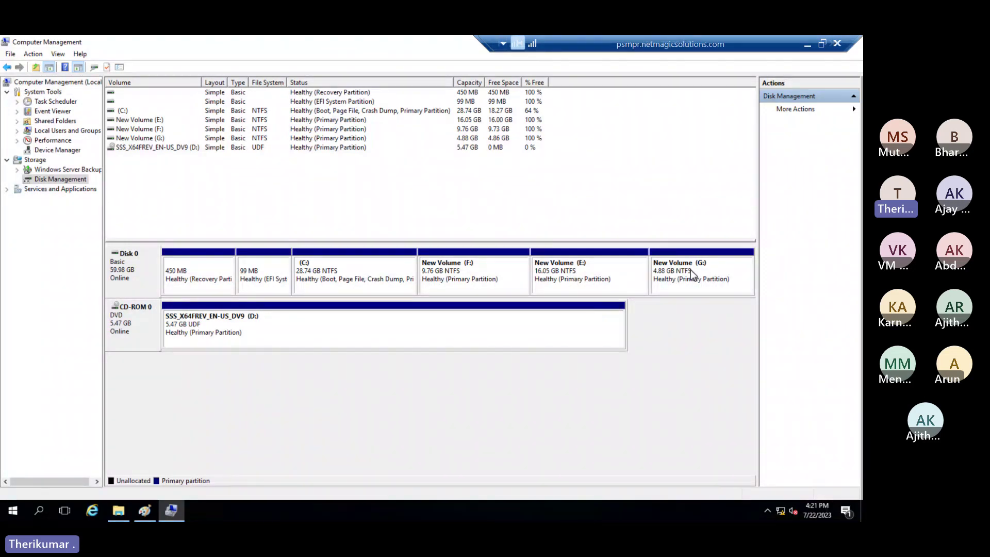
Shrink the E: volume by another 5000 MB
{"action": "right_click", "coordinate": [579, 283]}
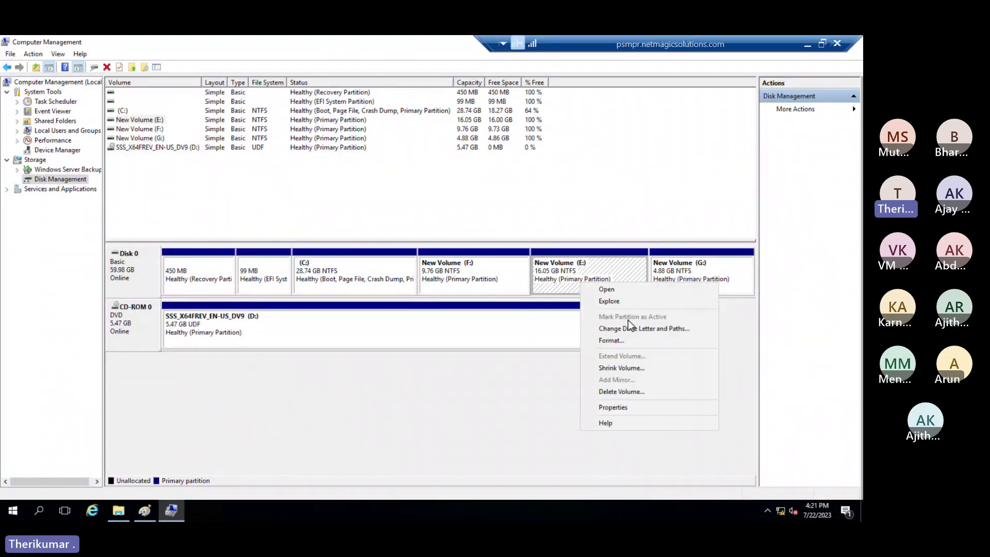
{"action": "left_click", "coordinate": [632, 367]}
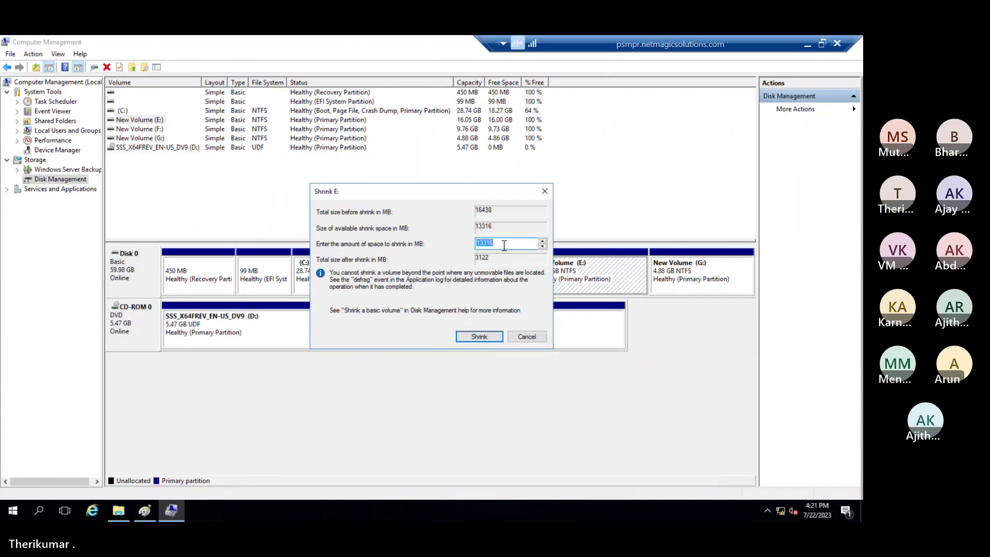
{"action": "type", "text": "5000"}
{"action": "left_click", "coordinate": [479, 336]}
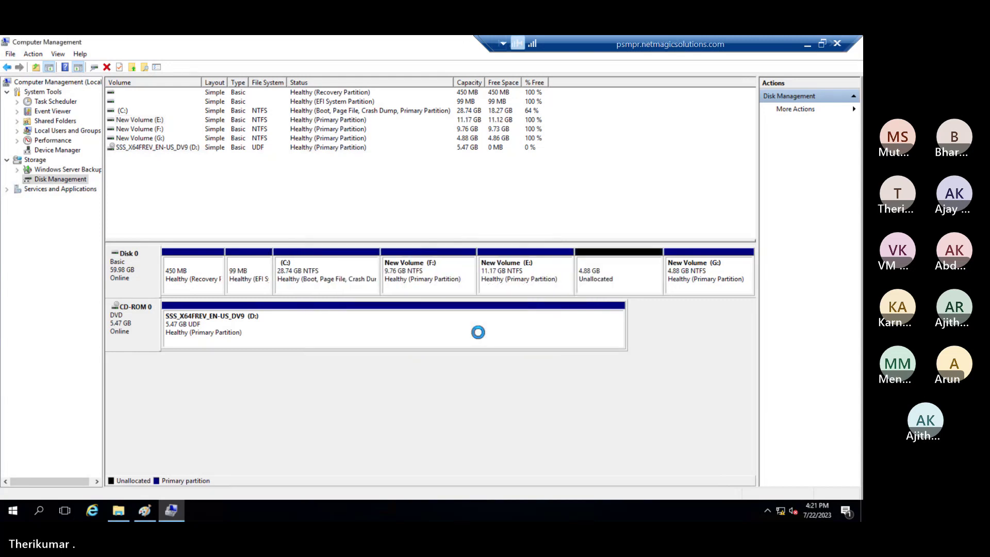
Create an NTFS simple volume with drive letter H using all the unallocated space between E: and G:
{"action": "right_click", "coordinate": [594, 282]}
{"action": "left_click", "coordinate": [643, 288]}
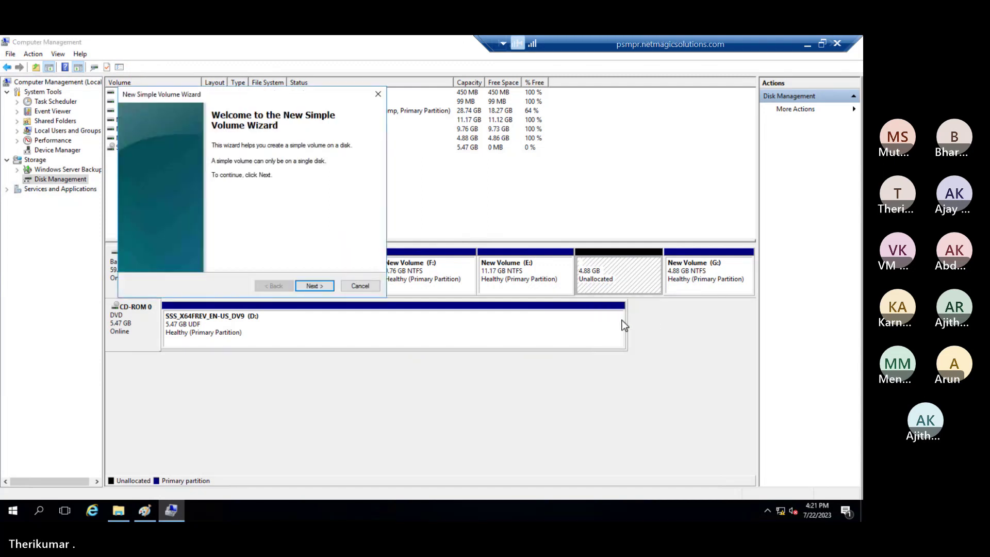
{"action": "left_click", "coordinate": [321, 284]}
{"action": "left_click", "coordinate": [321, 285]}
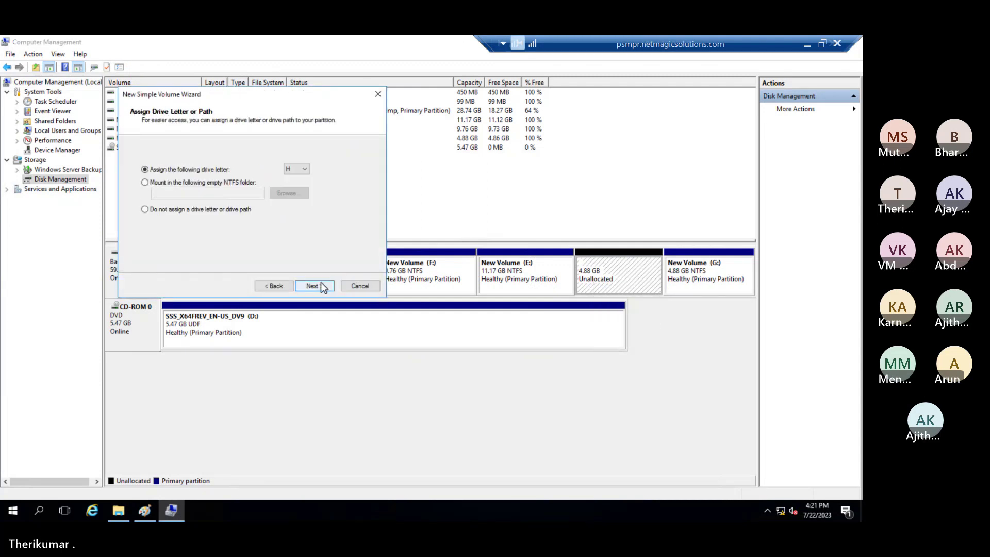
{"action": "left_click", "coordinate": [321, 284]}
{"action": "left_click", "coordinate": [321, 285]}
{"action": "left_click", "coordinate": [314, 286]}
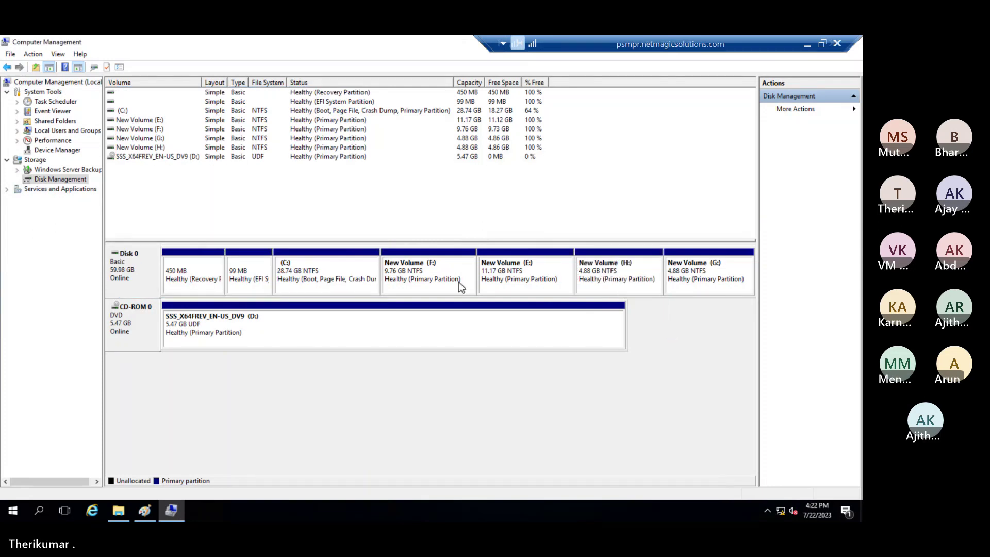
Check the partition style of Disk 0 in the volume details of its properties, then close the properties without changes
{"action": "right_click", "coordinate": [132, 267]}
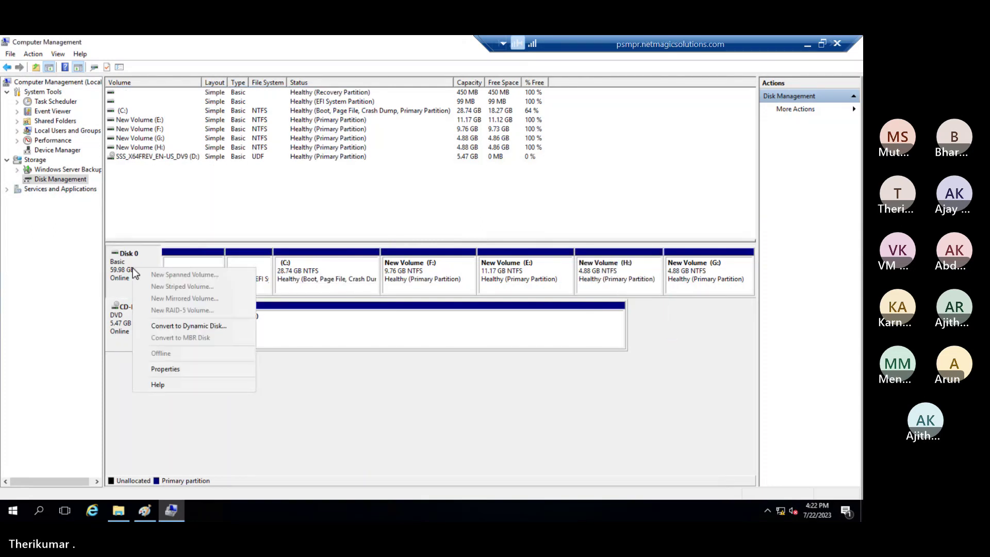
{"action": "left_click", "coordinate": [165, 369]}
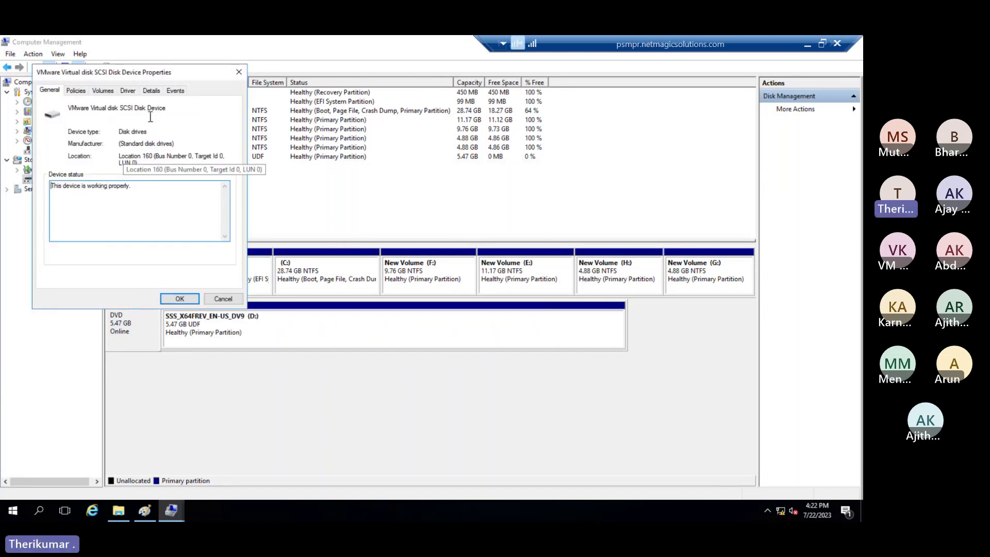
{"action": "left_click_drag", "start_coordinate": [109, 72], "coordinate": [146, 151]}
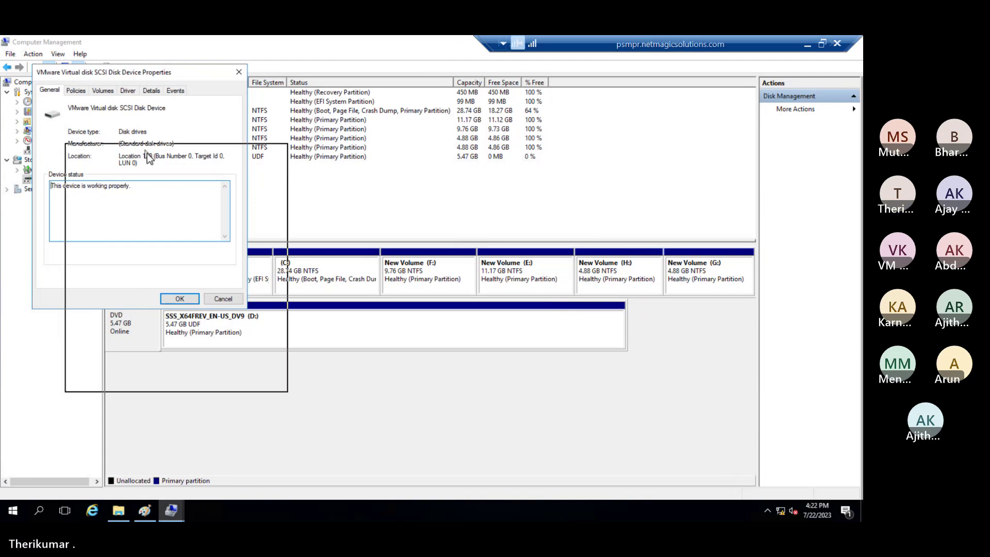
{"action": "left_click", "coordinate": [140, 170]}
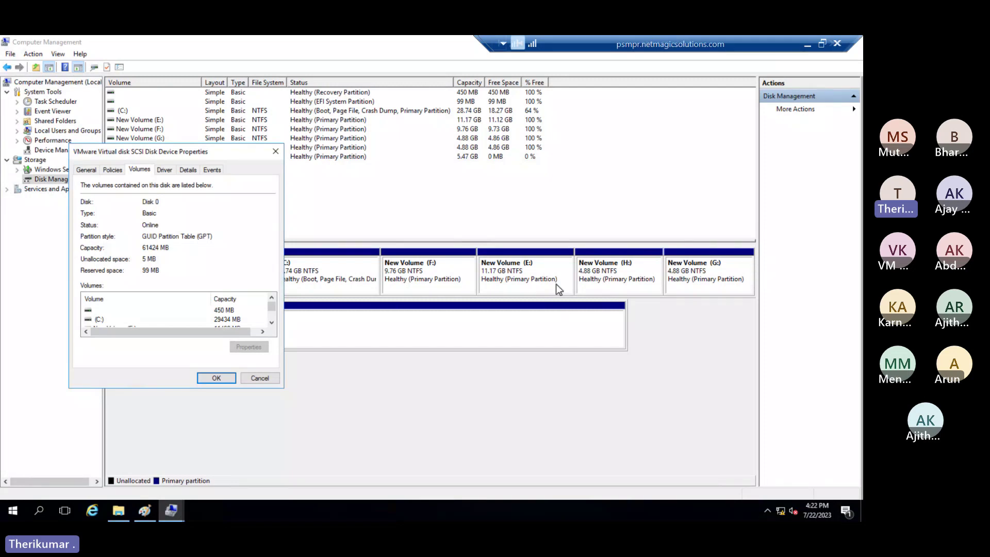
{"action": "left_click", "coordinate": [253, 379]}
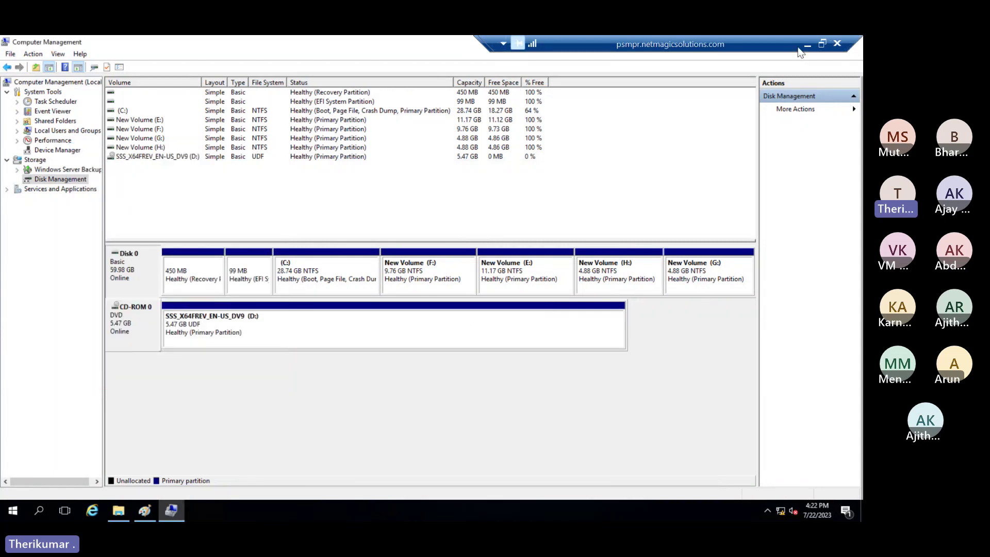
Switch to the MBR and GPT slide show in PowerPoint and advance to slide 8 on primary, extended and logical partitions
{"action": "key", "text": "alt+Tab"}
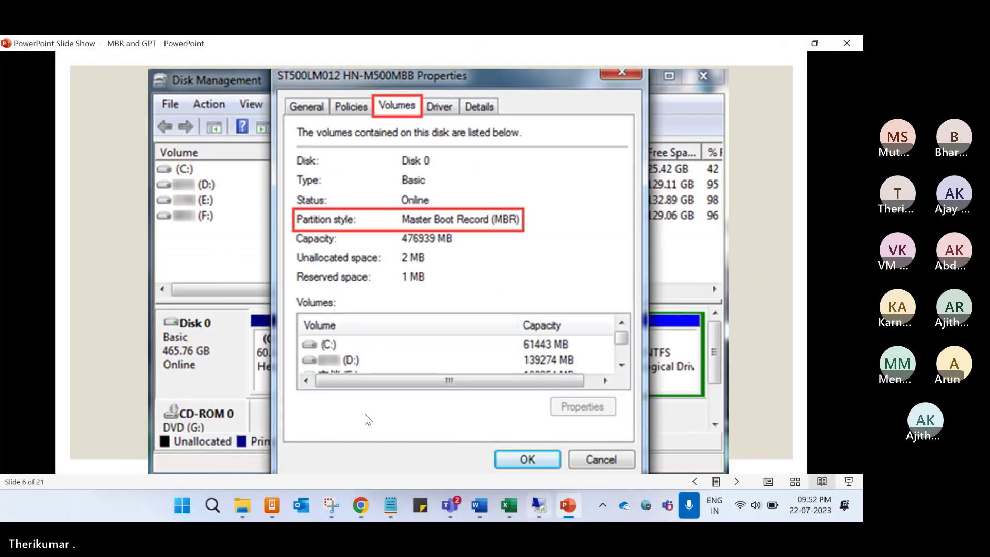
{"action": "left_click", "coordinate": [163, 361]}
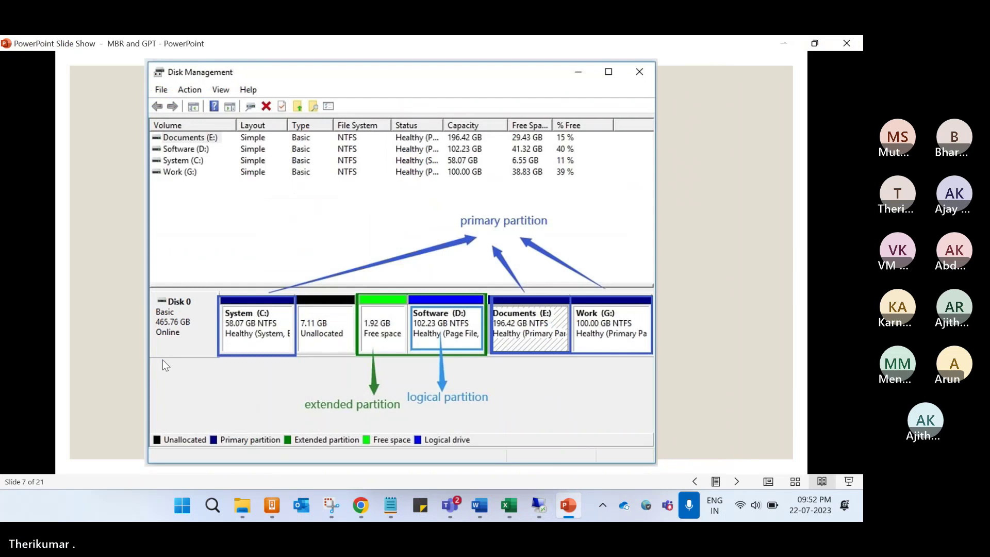
{"action": "left_click", "coordinate": [430, 325]}
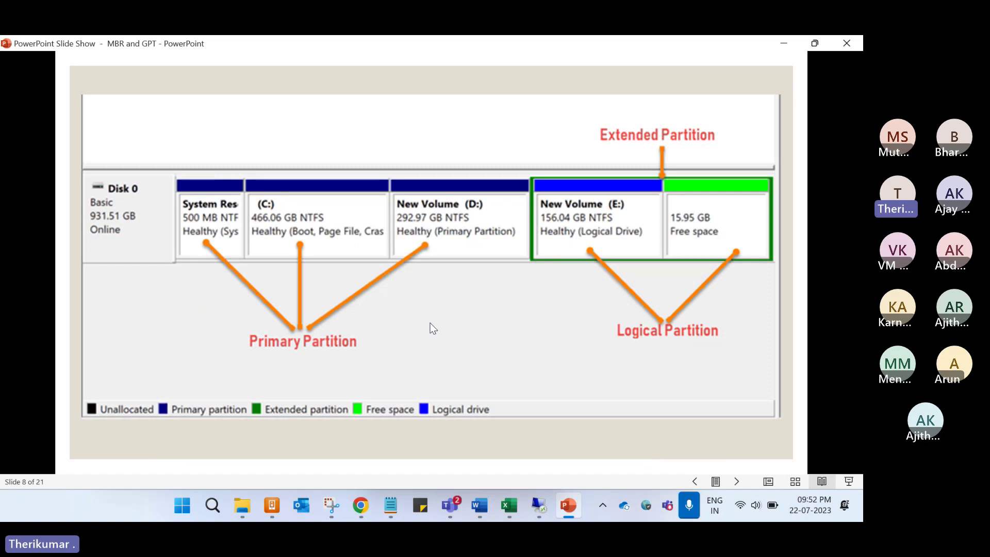